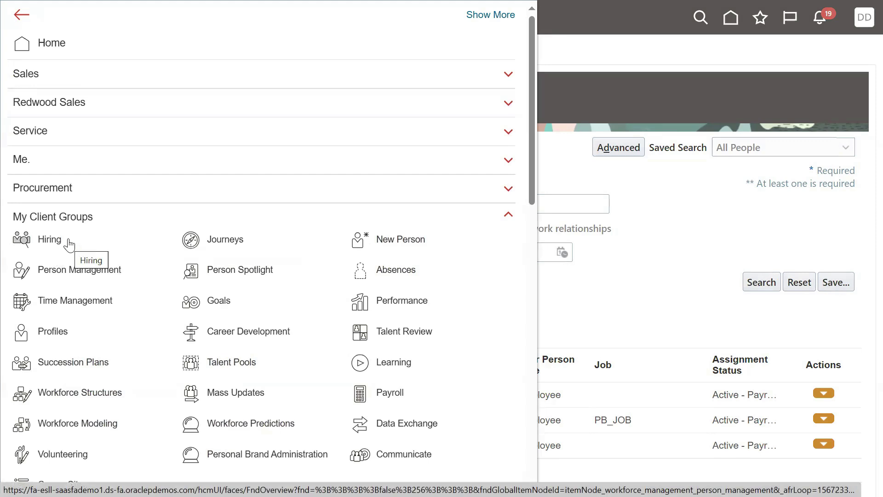
# Open Person Management from My Client Groups and search for the employee by name
pyautogui.click(76, 275)
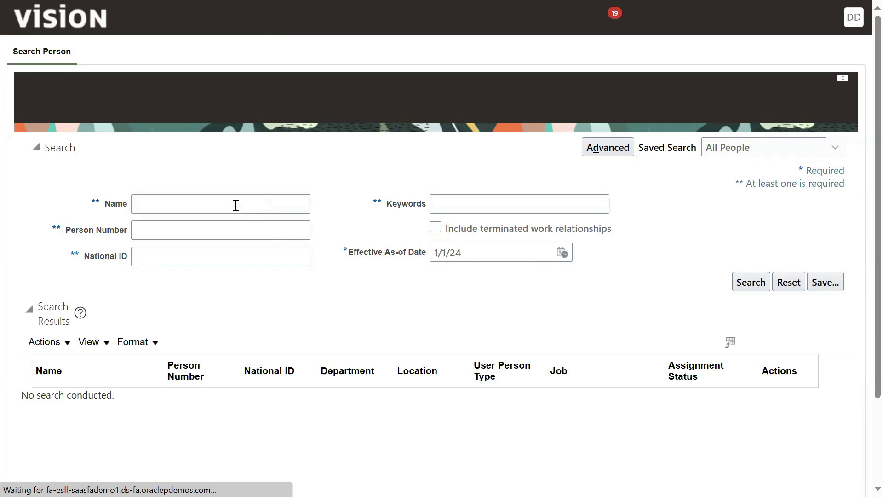
pyautogui.click(194, 206)
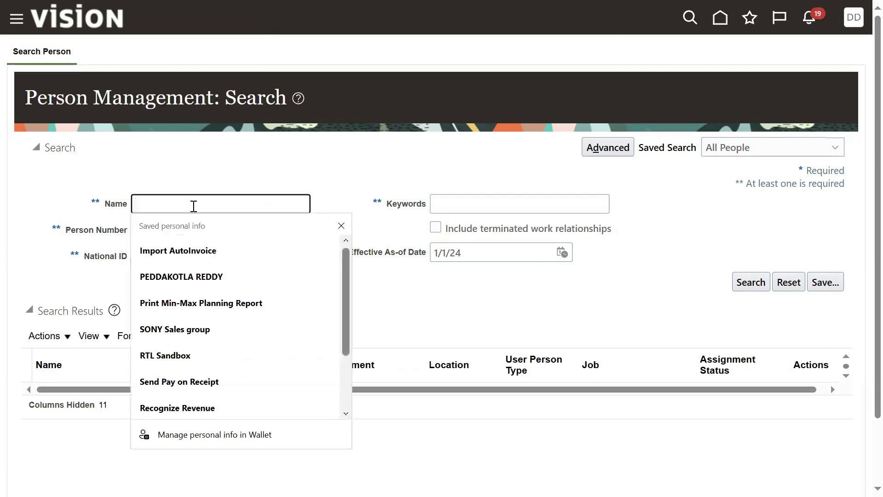
pyautogui.write('bhargav')
pyautogui.click(184, 248)
pyautogui.click(753, 283)
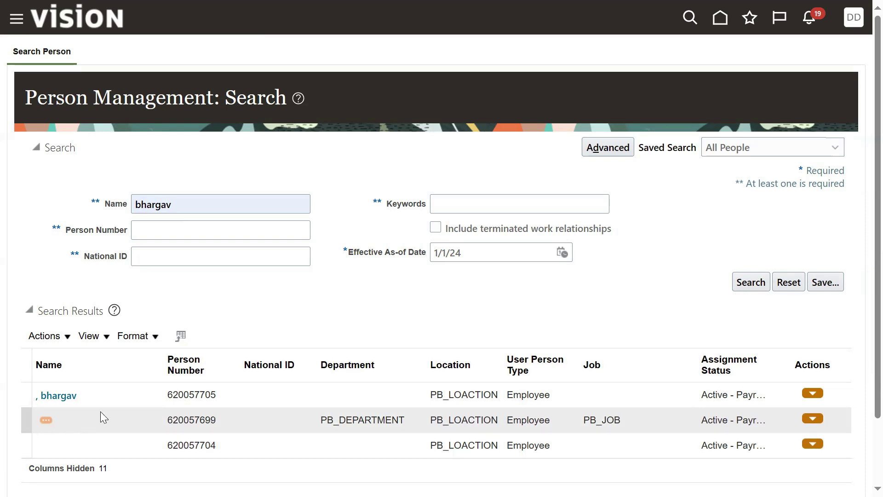
# Open the Person record of the employee in PB_DEPARTMENT and review the names and addresses in Person Information
pyautogui.click(813, 420)
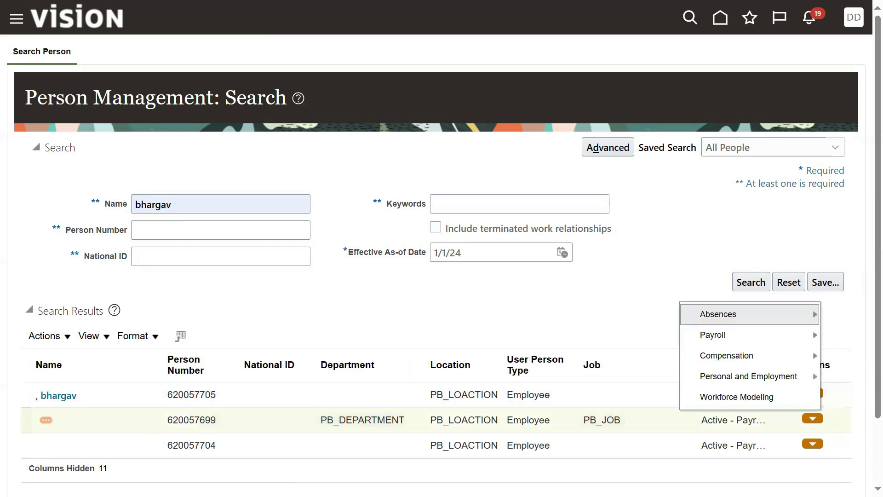
pyautogui.press('F11')
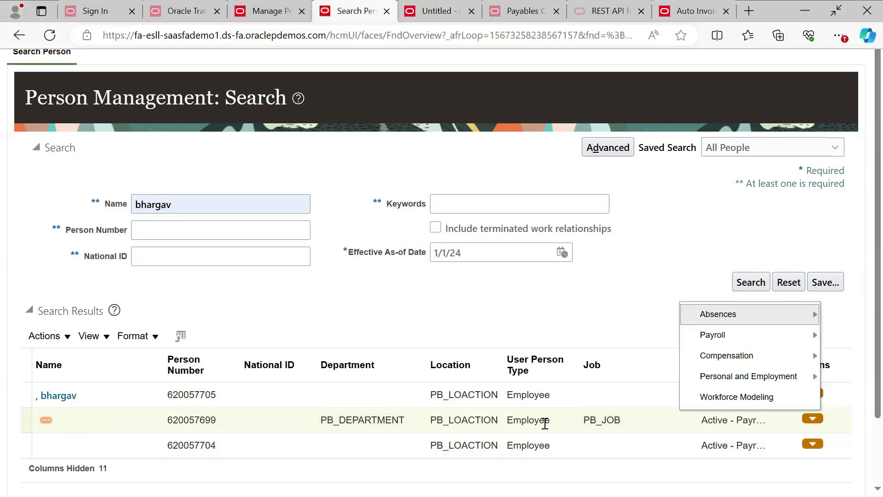
pyautogui.moveTo(780, 317)
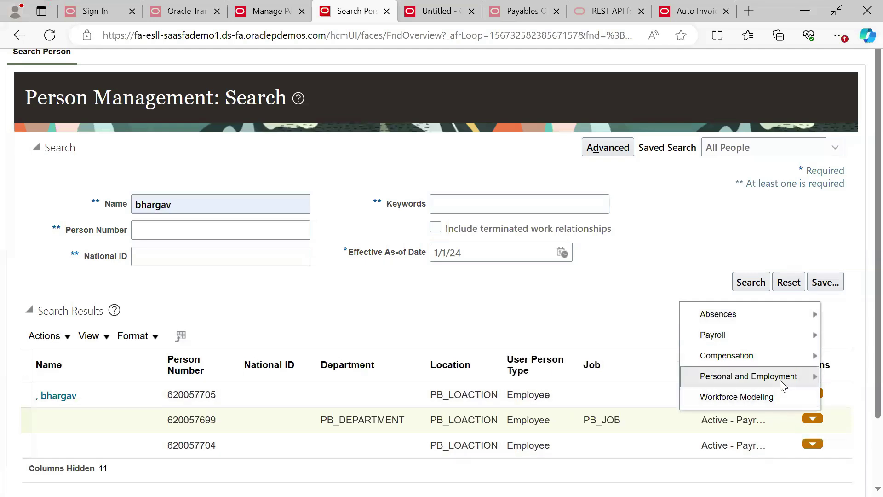
pyautogui.moveTo(782, 377)
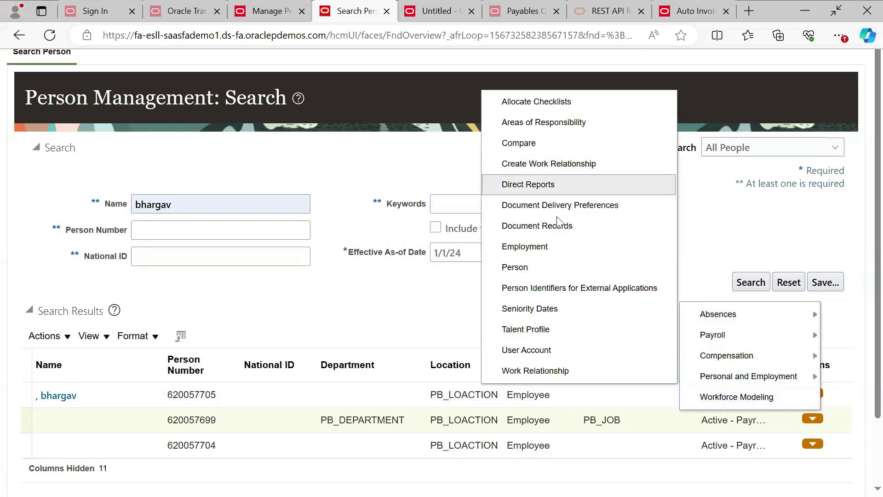
pyautogui.click(559, 269)
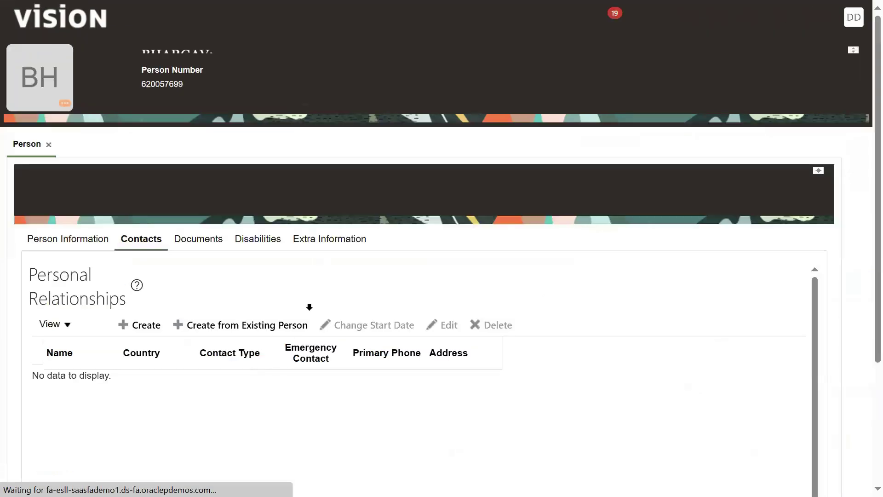
pyautogui.click(73, 241)
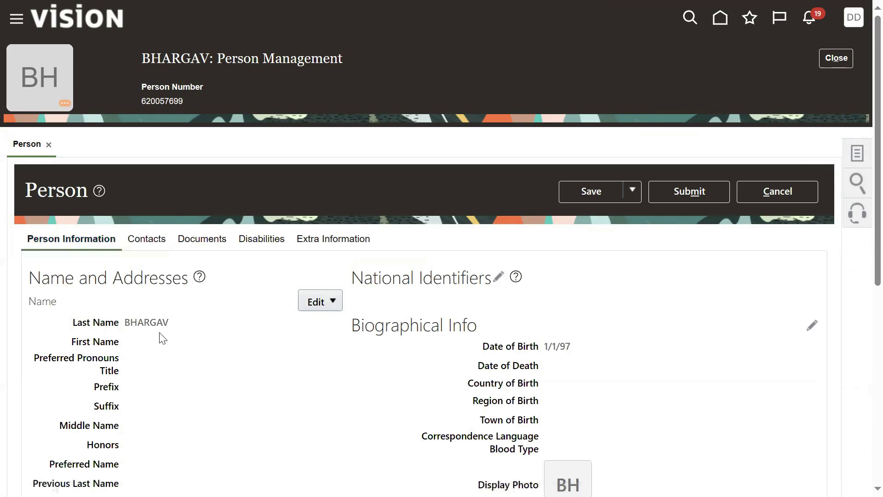
pyautogui.scroll(-5, 161, 333)
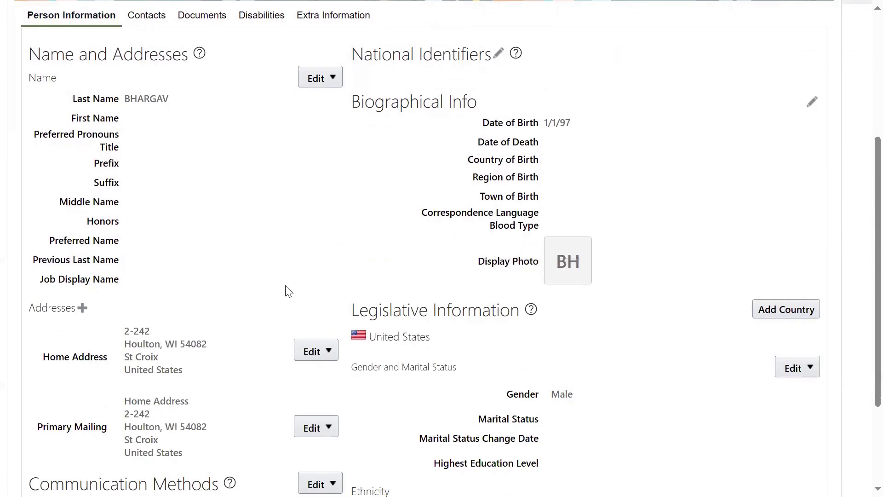
pyautogui.scroll(5, 286, 292)
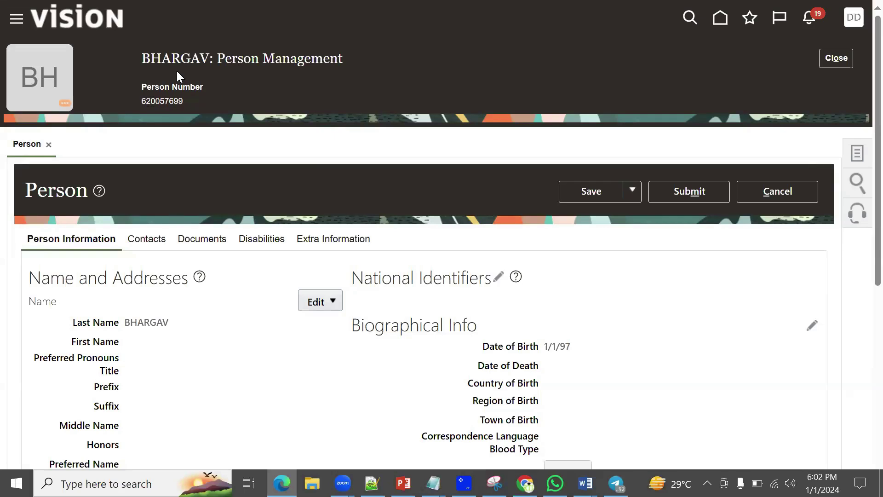
# Search the Setup and Maintenance tasks for admin%profile% and open Manage Administrator Profile Values
pyautogui.click(854, 18)
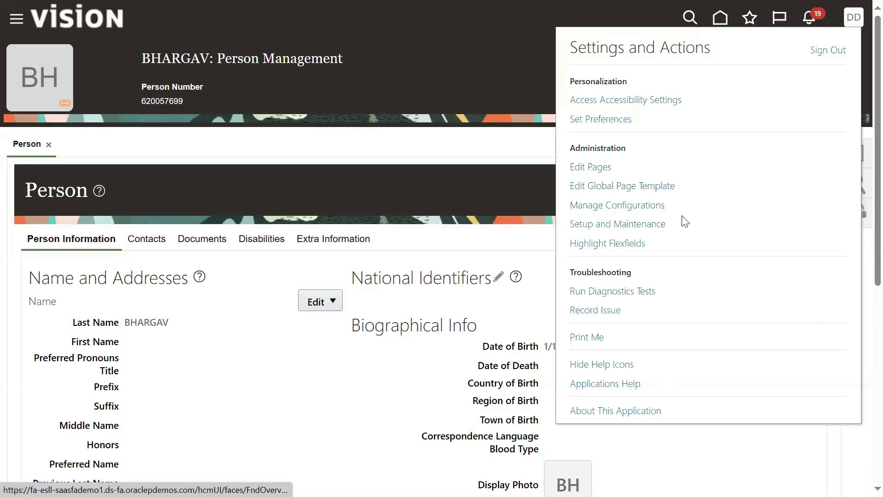
pyautogui.click(621, 227)
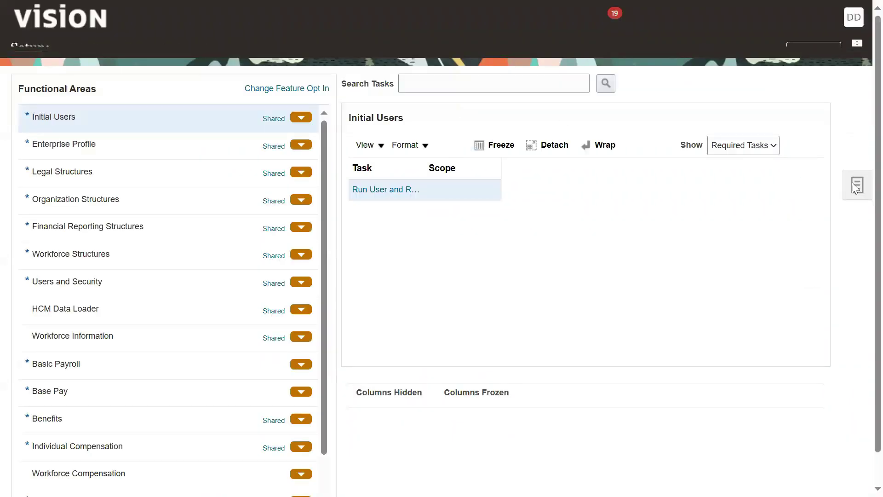
pyautogui.click(857, 201)
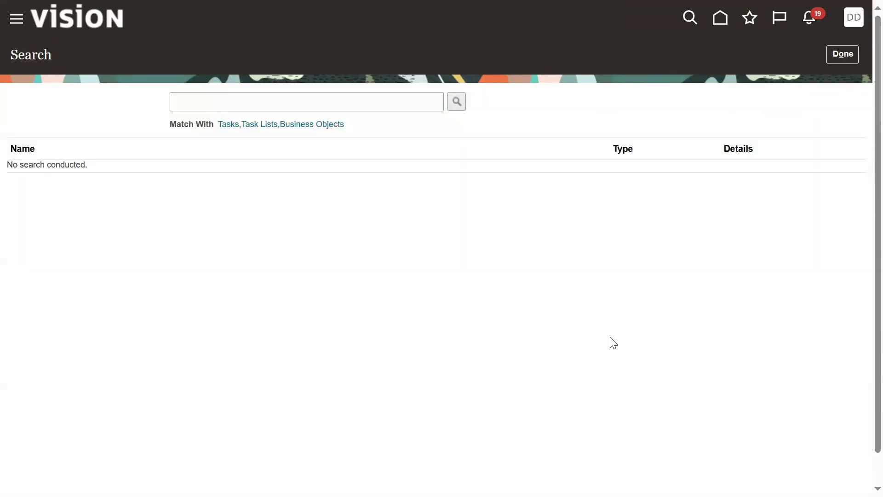
pyautogui.click(320, 101)
pyautogui.click(268, 146)
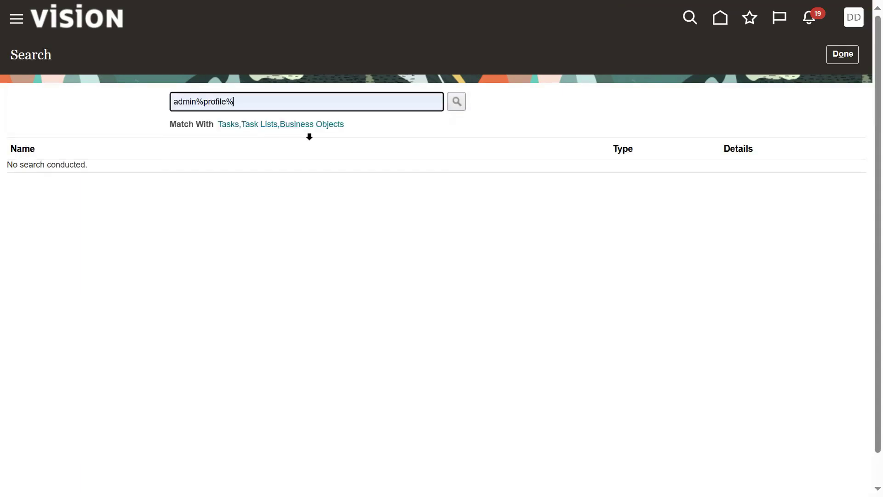
pyautogui.click(457, 102)
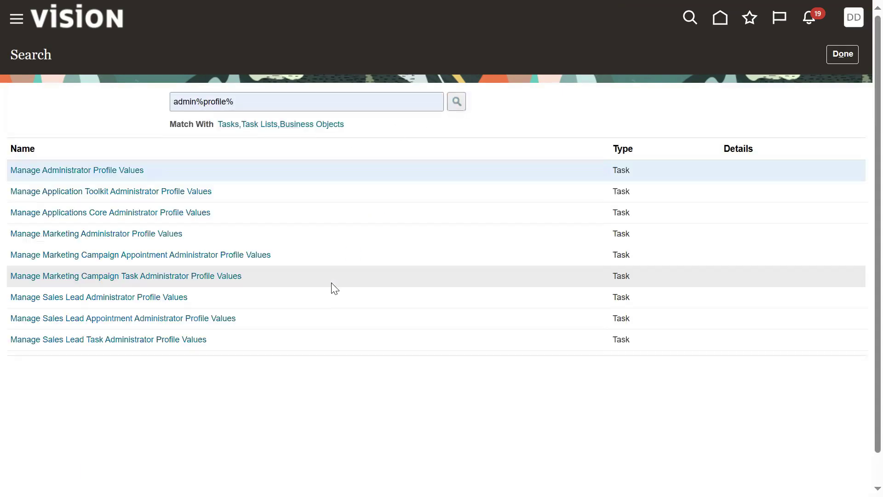
pyautogui.click(111, 170)
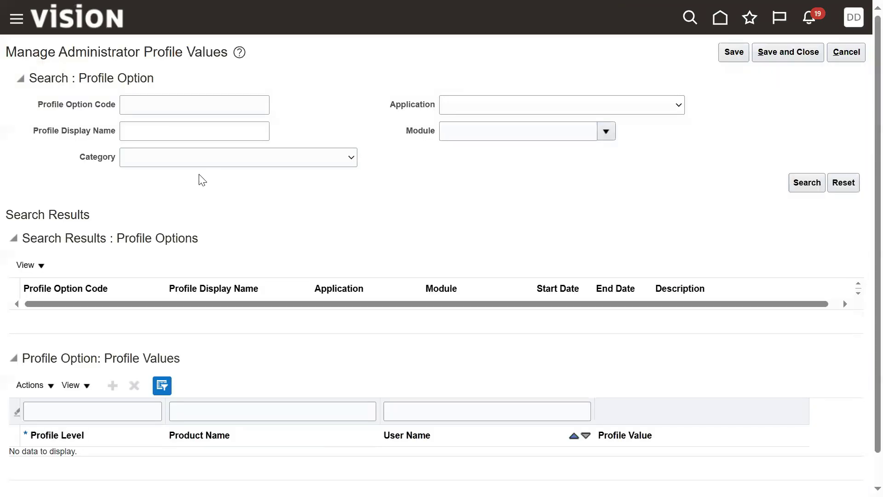
# Find the profile option with code HR_LOCAL_OR_GLOBAL_NAME_FORMAT and review its profile values
pyautogui.click(226, 101)
pyautogui.write('HR_LOCAL_OR_GLOBAL_NAME_FORMAT')
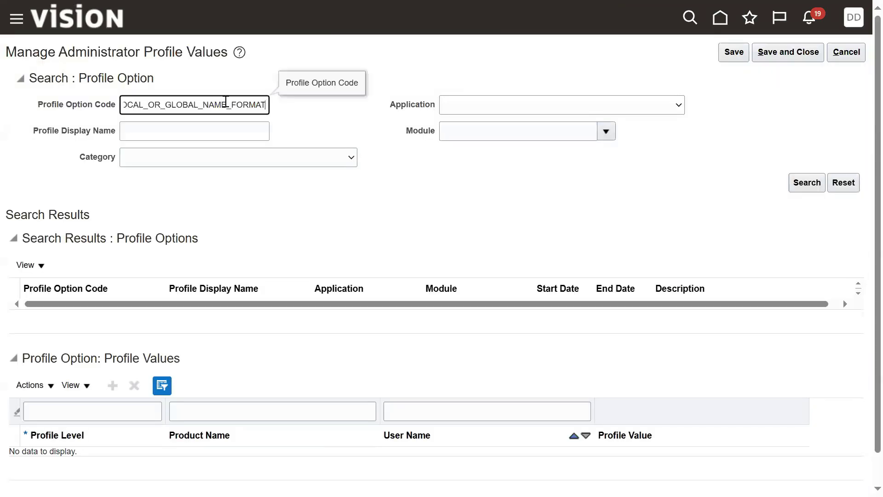
pyautogui.press('Return')
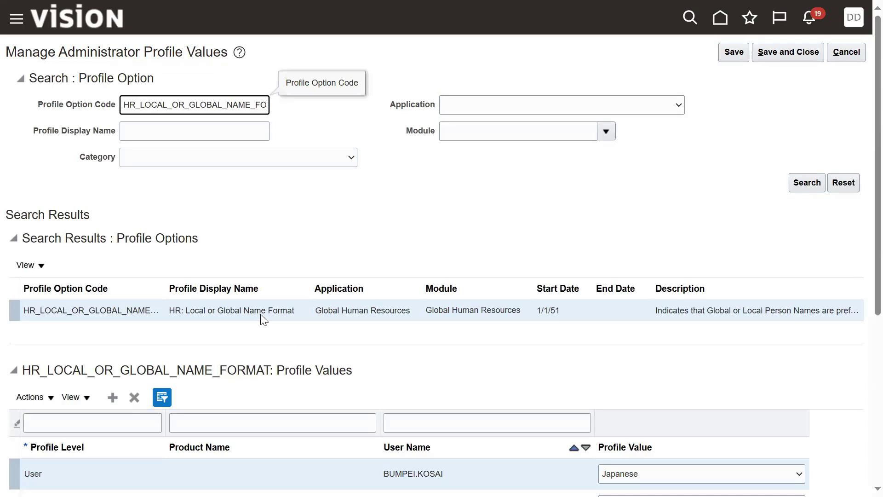
pyautogui.scroll(-3, 263, 319)
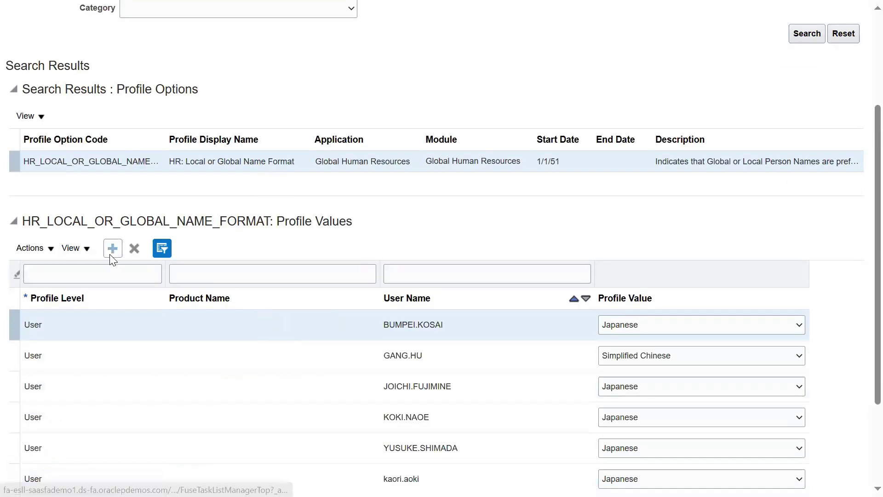
pyautogui.moveTo(275, 221); pyautogui.dragTo(329, 221)
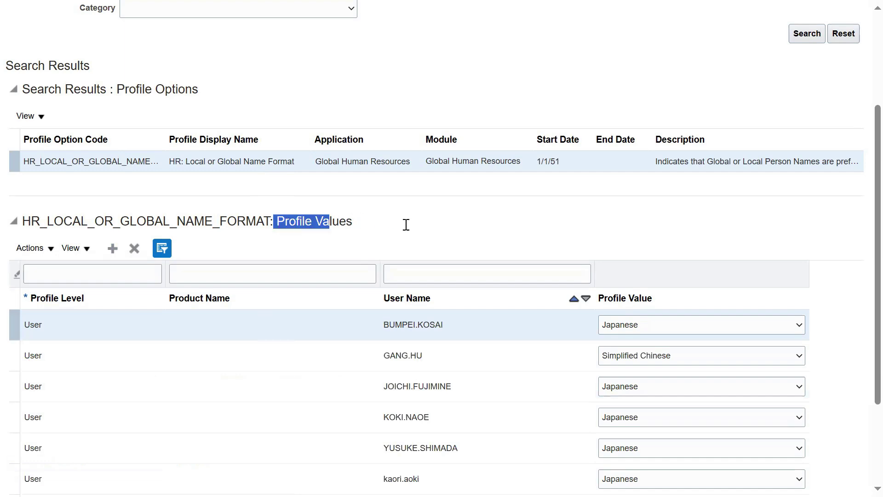
pyautogui.click(232, 179)
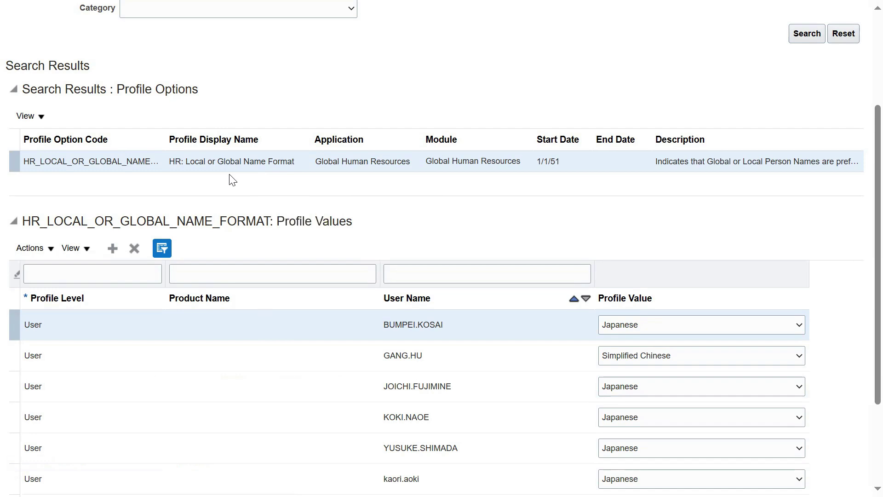
# Add a Site-level profile value of American English to HR_LOCAL_OR_GLOBAL_NAME_FORMAT, then save and close
pyautogui.click(134, 248)
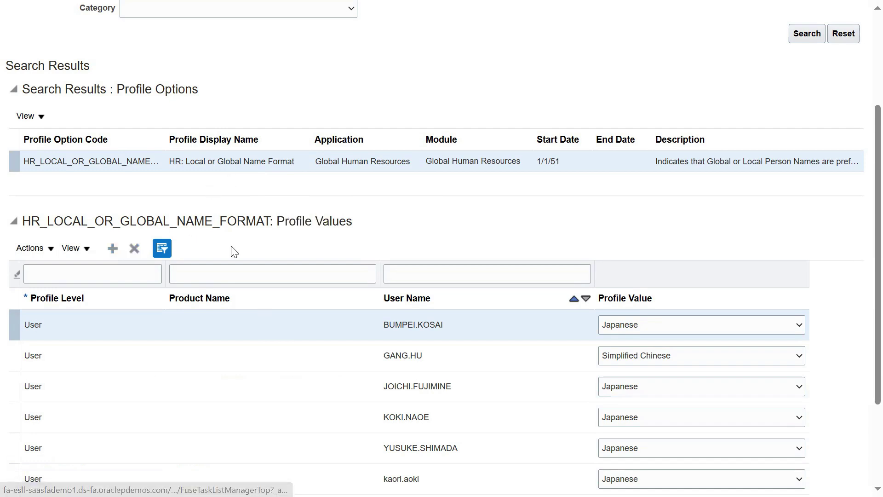
pyautogui.click(113, 324)
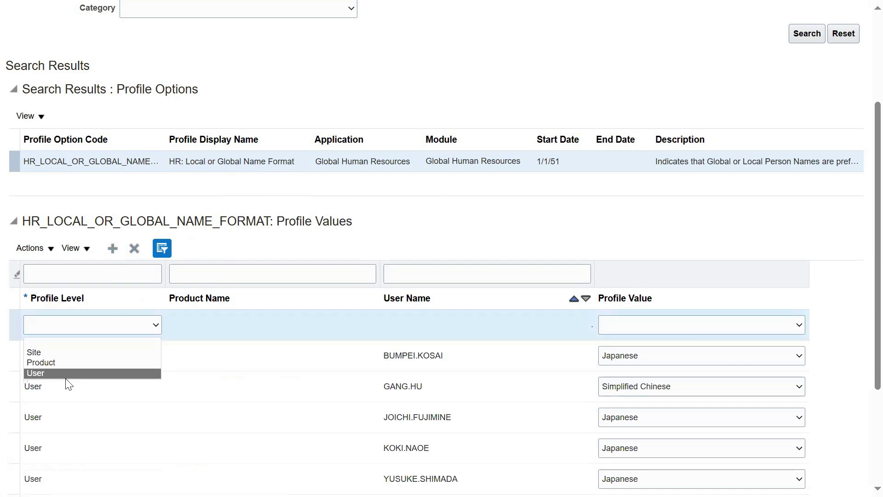
pyautogui.click(79, 353)
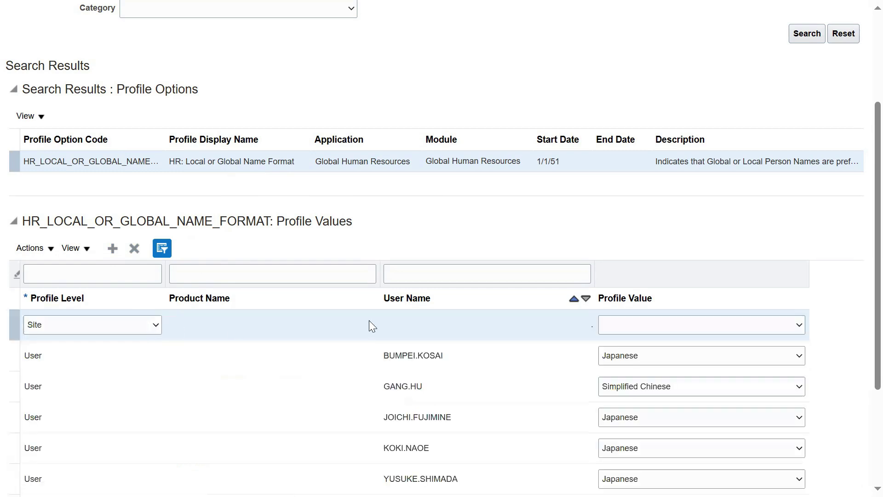
pyautogui.click(631, 322)
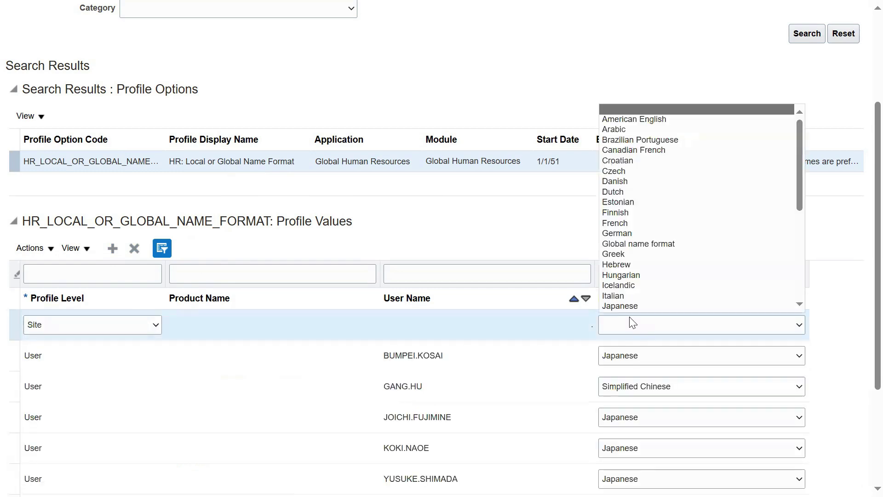
pyautogui.scroll(-1, 670, 161)
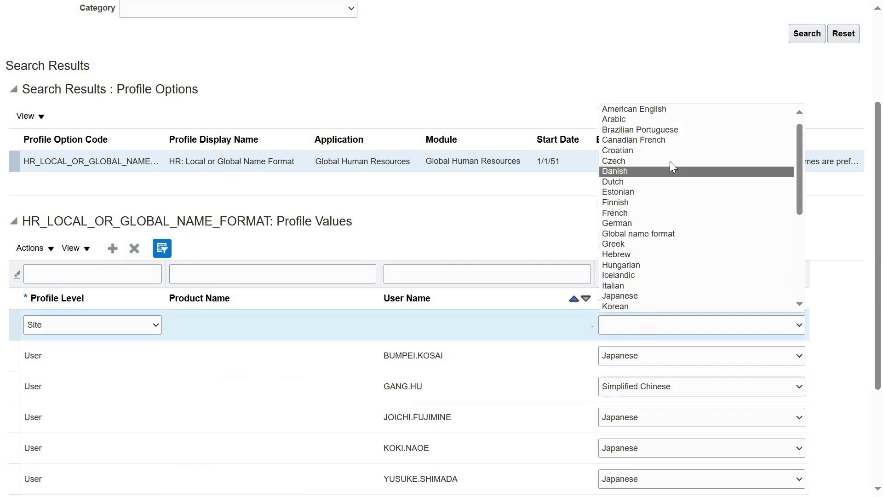
pyautogui.click(685, 111)
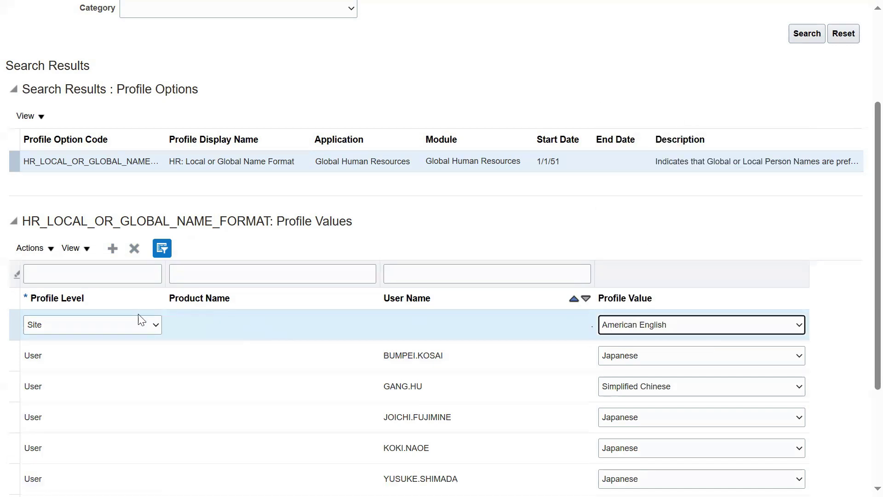
pyautogui.click(125, 326)
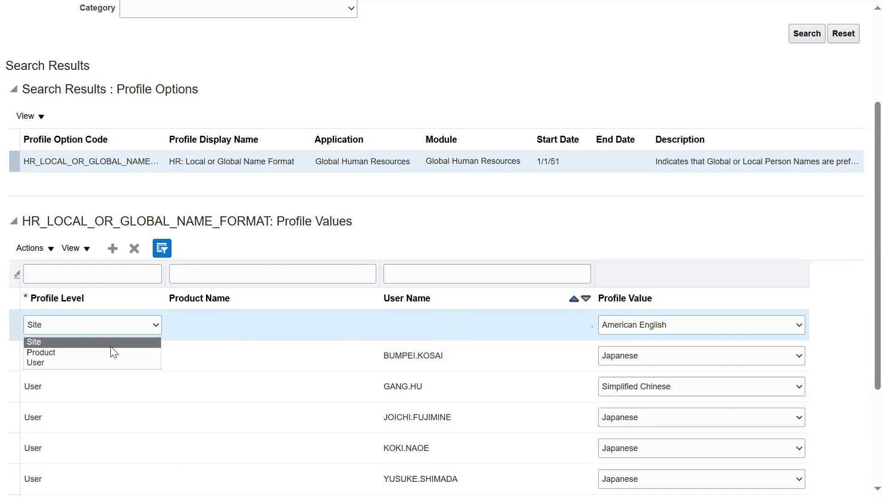
pyautogui.click(222, 332)
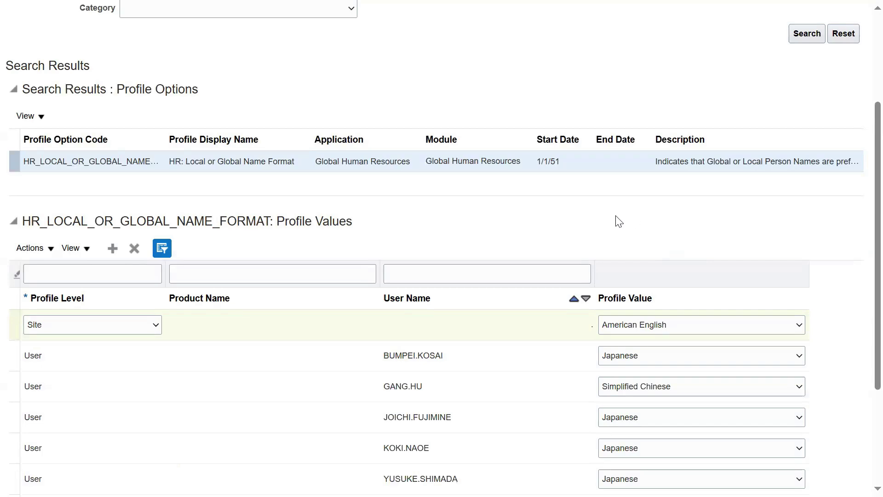
pyautogui.scroll(2, 611, 233)
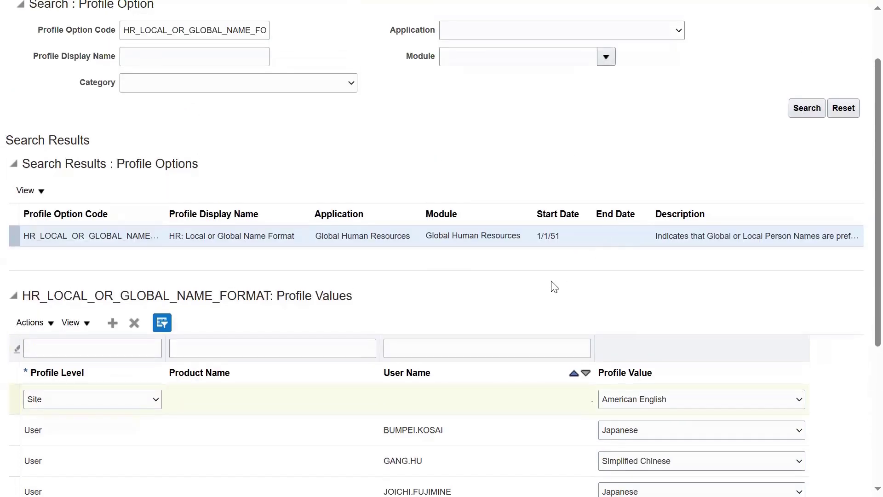
pyautogui.scroll(2, 554, 286)
pyautogui.click(787, 53)
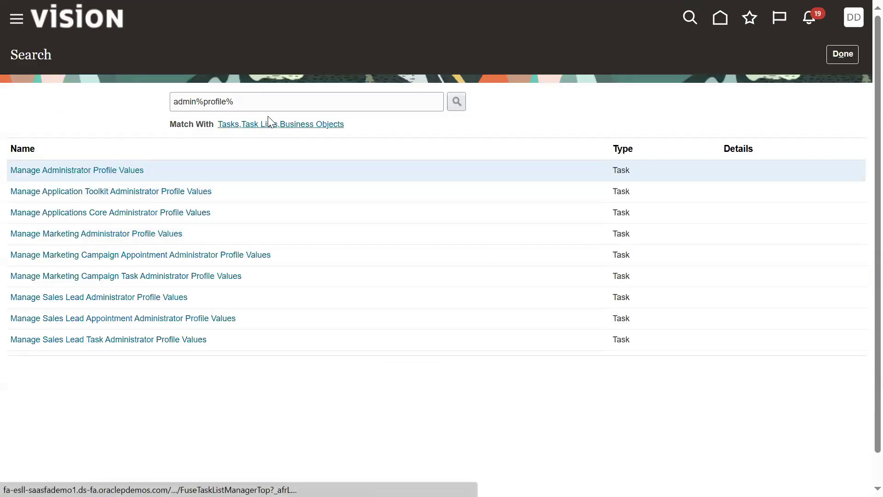
# Leave the task search results and search the Compensation Management setup tasks for emp name format
pyautogui.click(836, 59)
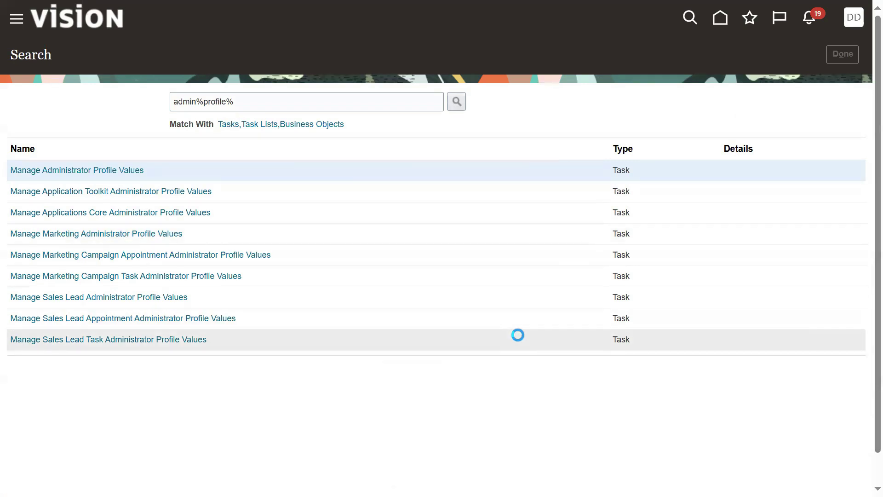
pyautogui.click(457, 99)
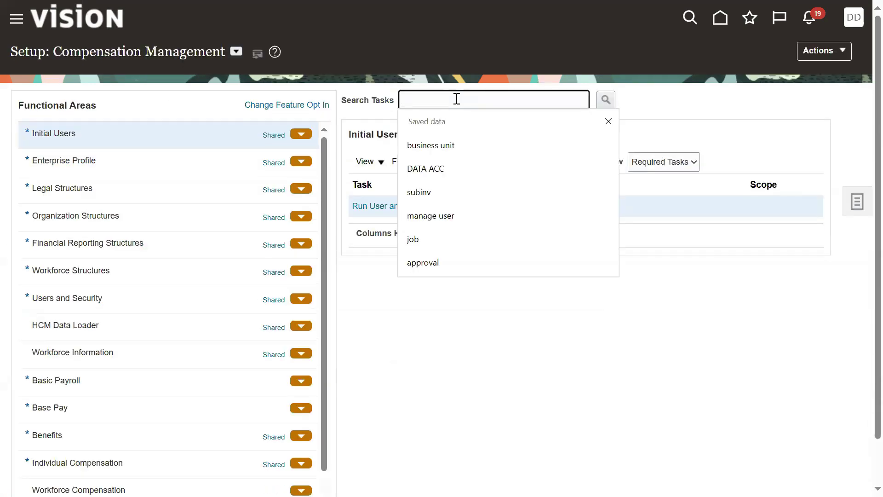
pyautogui.write('emp n')
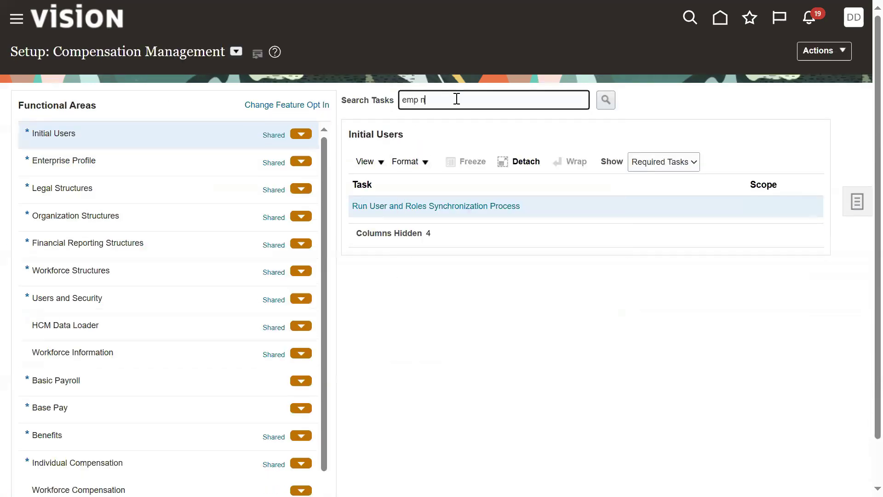
pyautogui.write('ame format')
pyautogui.press('Return')
pyautogui.press('Return')
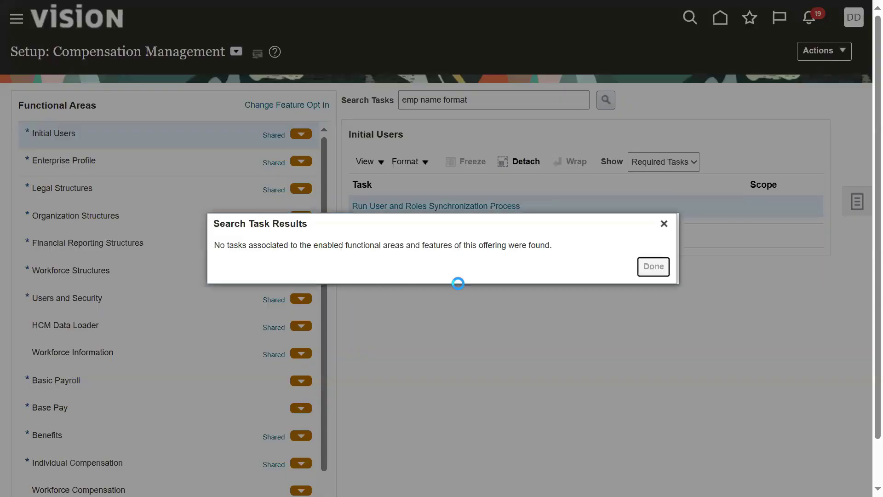
# Search the setup tasks for format, view the Manage Person Name Formats page and return to the setup overview
pyautogui.write('format')
pyautogui.press('Return')
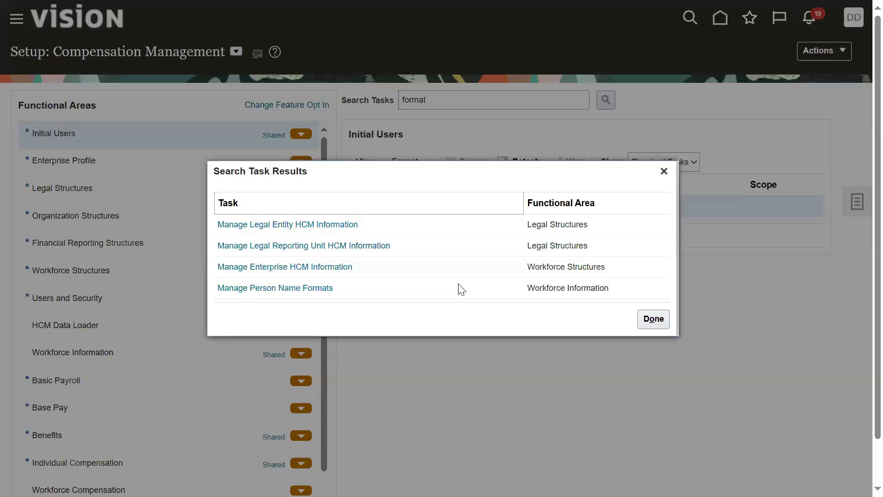
pyautogui.click(299, 288)
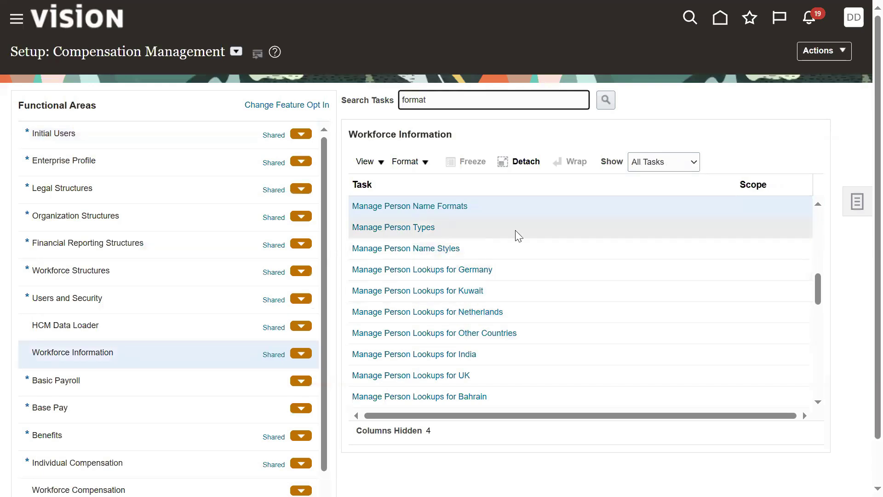
pyautogui.click(445, 206)
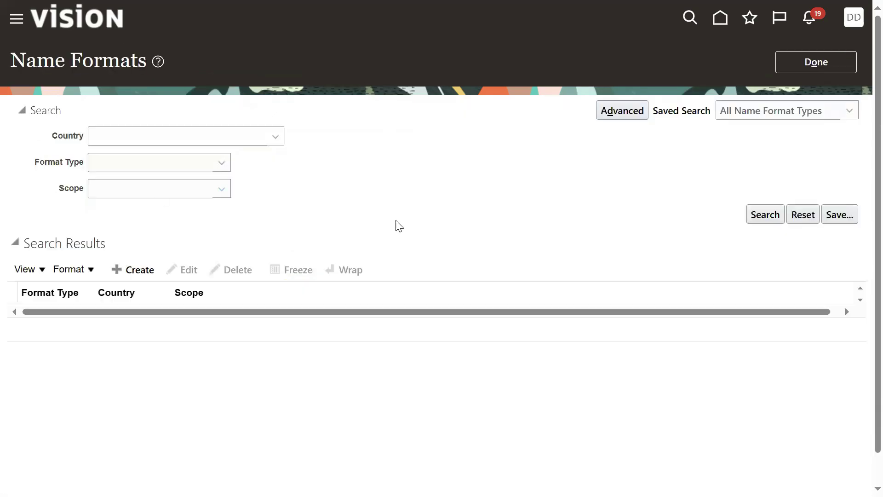
pyautogui.click(808, 59)
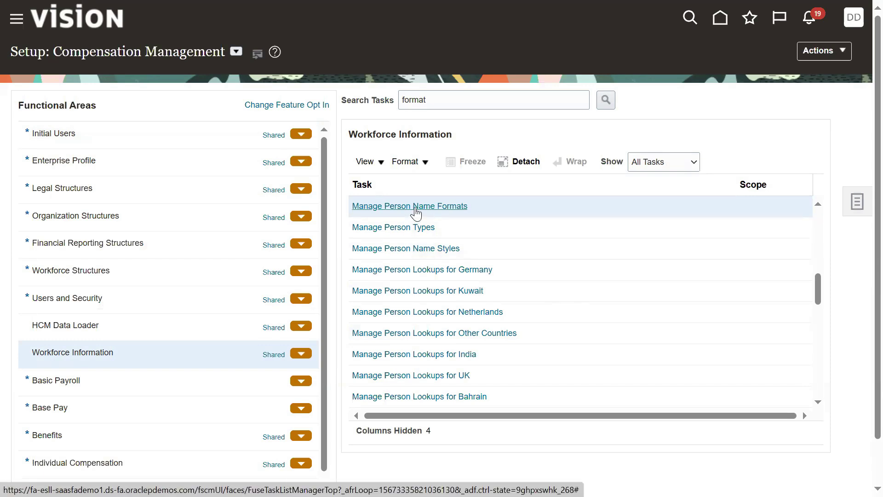
# Open the search page for all setup tasks
pyautogui.click(858, 203)
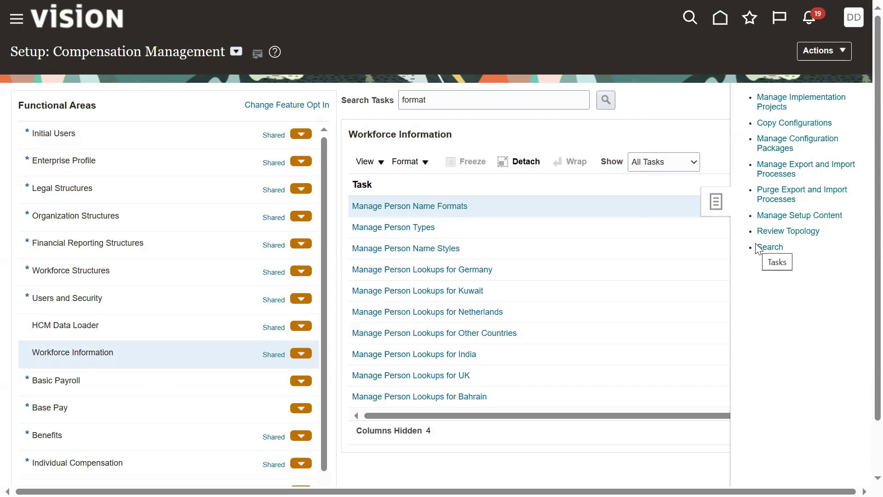
pyautogui.click(759, 249)
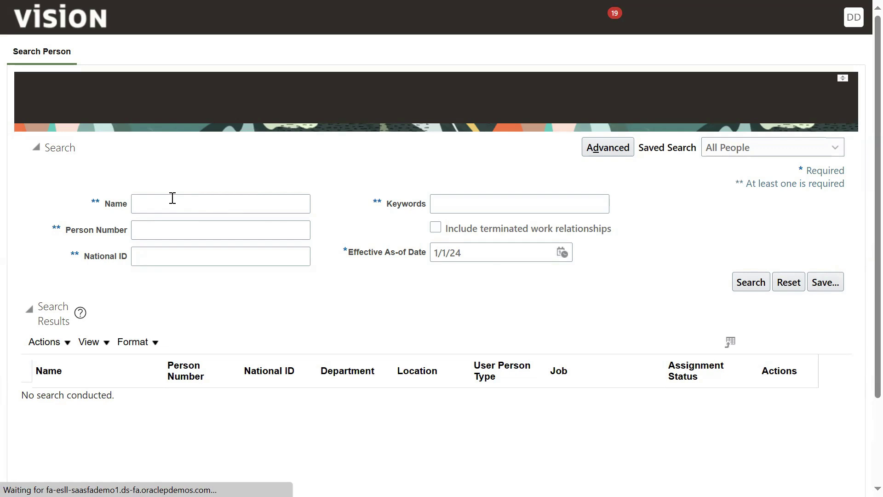
# Search Person Management for the employee by name
pyautogui.click(172, 198)
pyautogui.write('Bha')
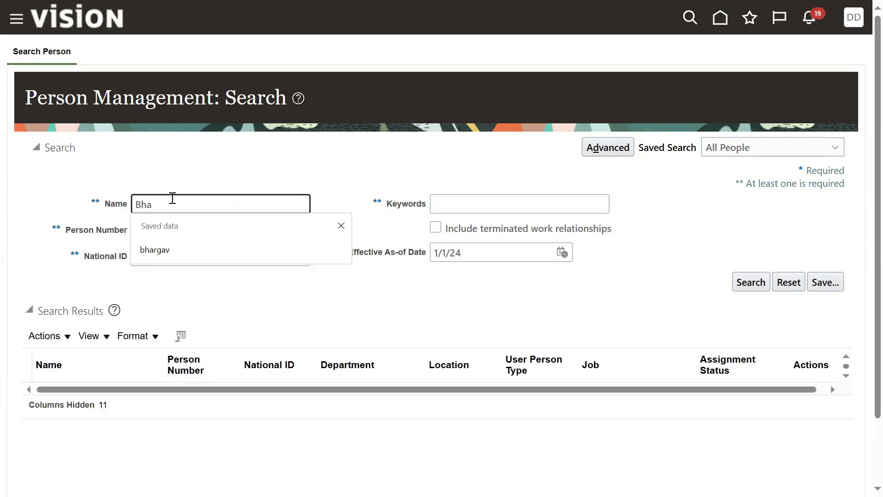
pyautogui.click(176, 252)
pyautogui.click(738, 287)
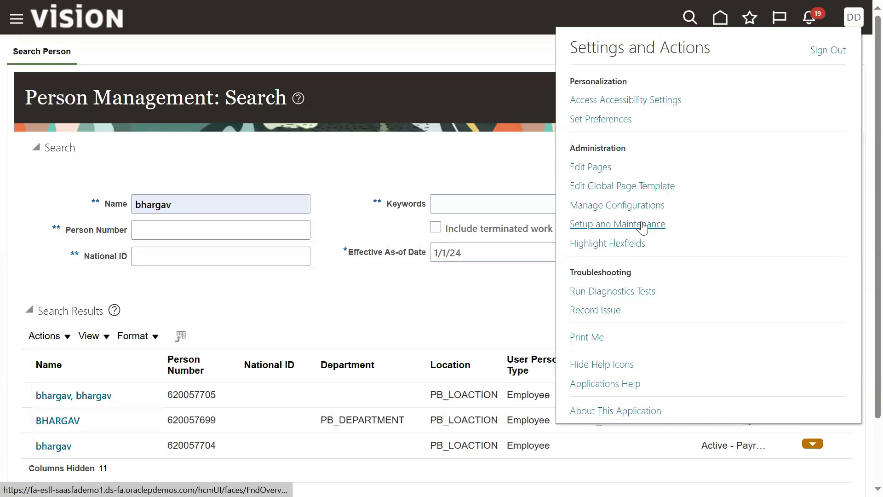
# Return to Setup and Maintenance, search all tasks for admin%profile% and open Manage Administrator Profile Values
pyautogui.click(641, 225)
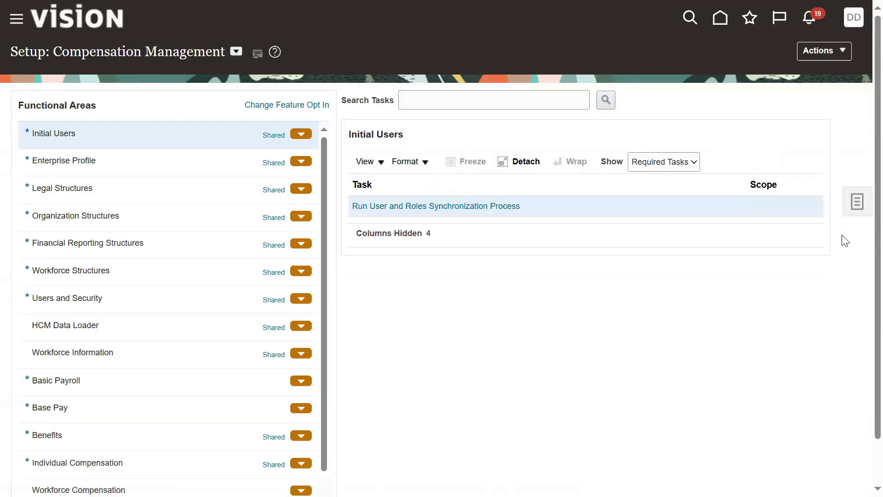
pyautogui.click(858, 213)
pyautogui.click(776, 249)
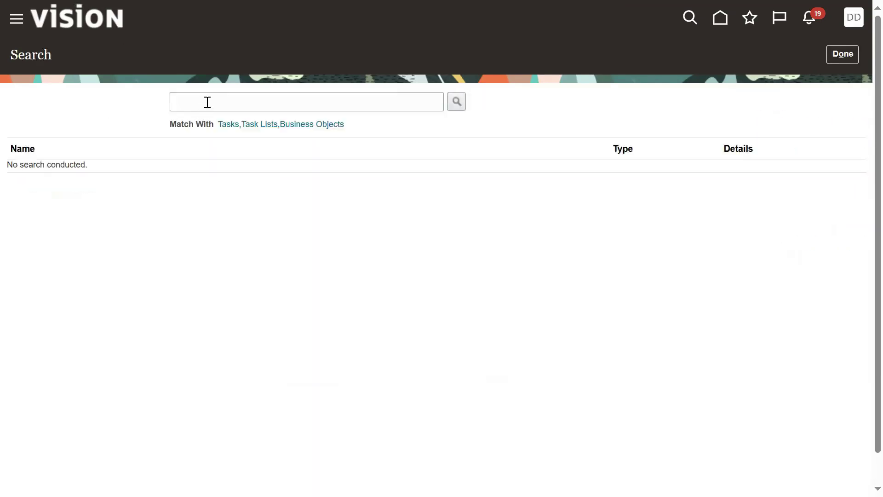
pyautogui.click(242, 101)
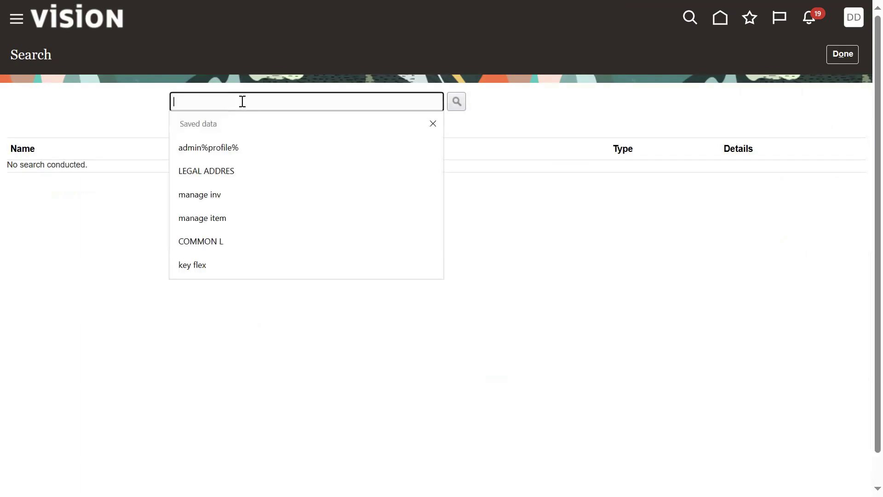
pyautogui.click(227, 147)
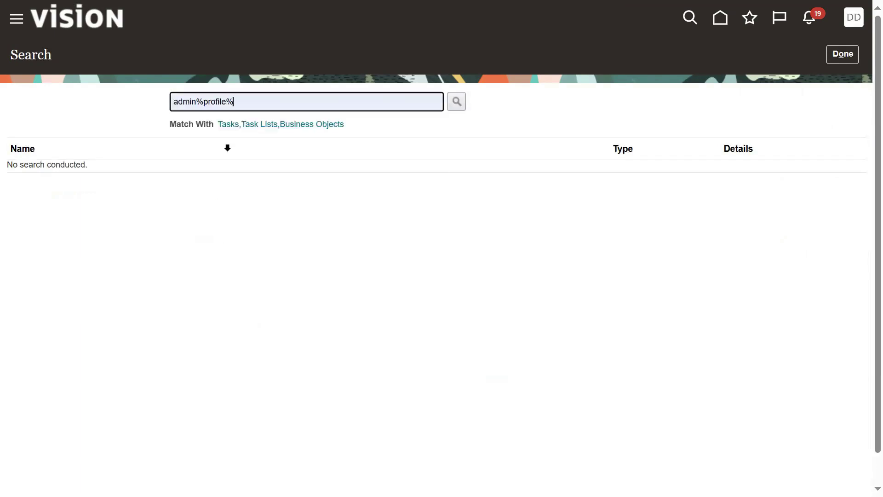
pyautogui.click(449, 94)
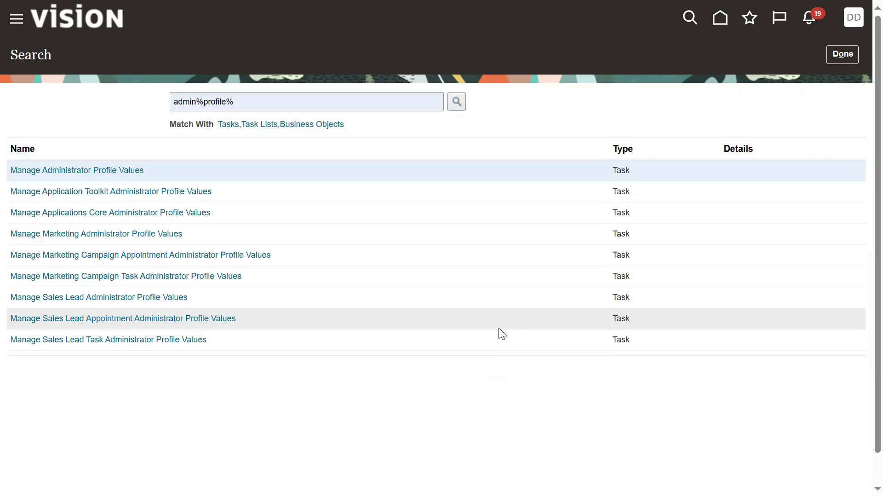
pyautogui.click(133, 177)
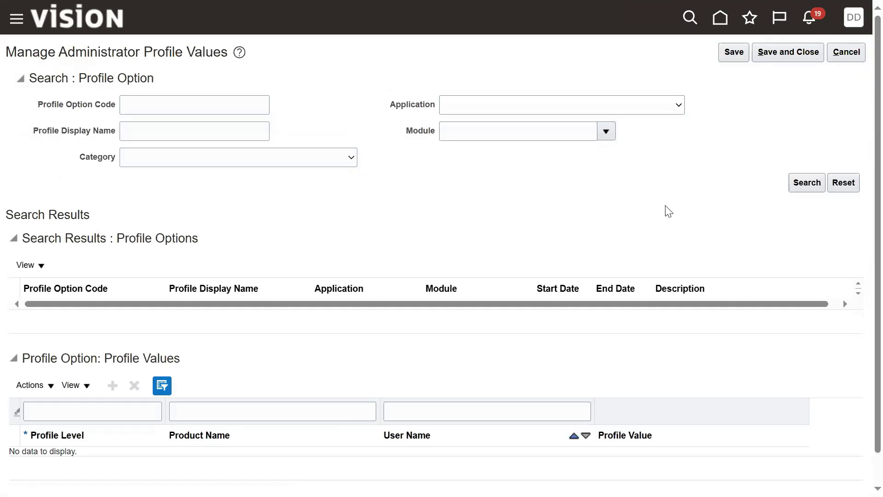
# Look through the available profile option categories and filter the profile options by the Global Human Resources module
pyautogui.click(810, 183)
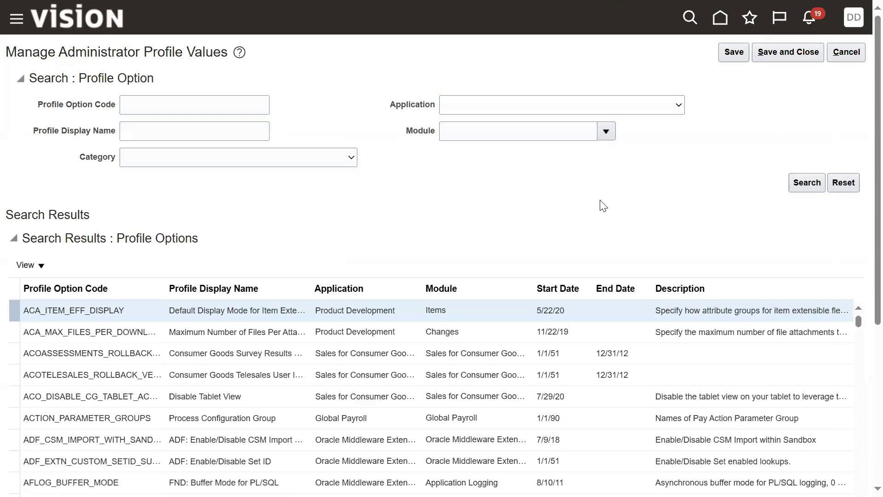
pyautogui.click(294, 158)
pyautogui.scroll(-5, 297, 239)
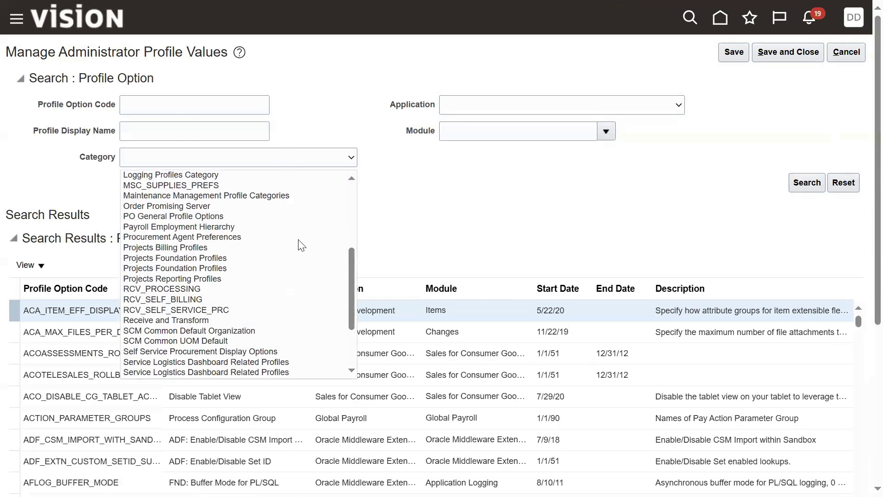
pyautogui.scroll(-3, 294, 257)
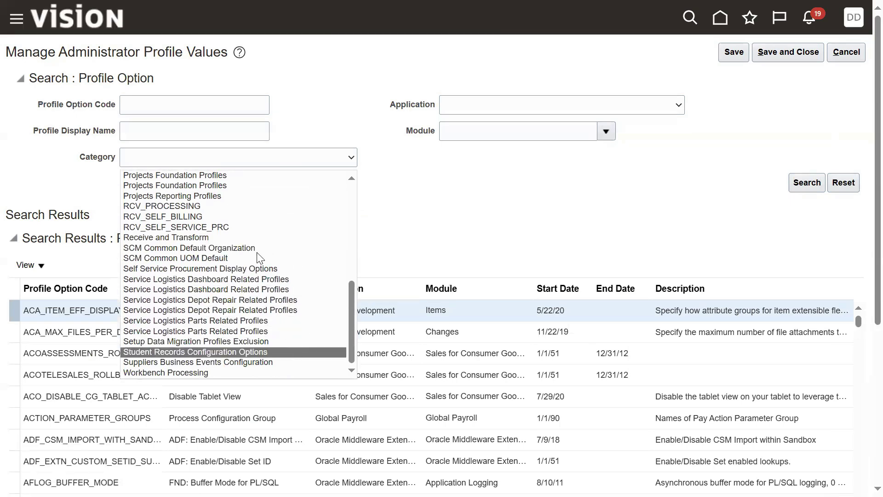
pyautogui.scroll(8, 276, 212)
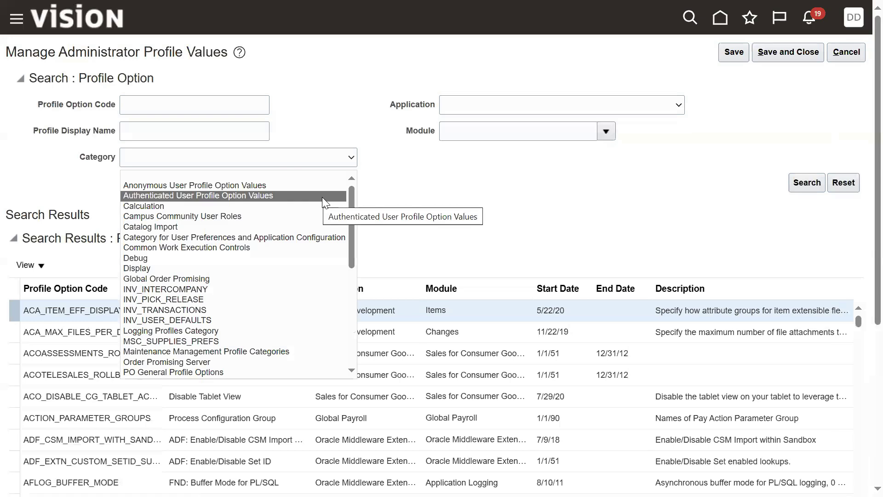
pyautogui.click(462, 171)
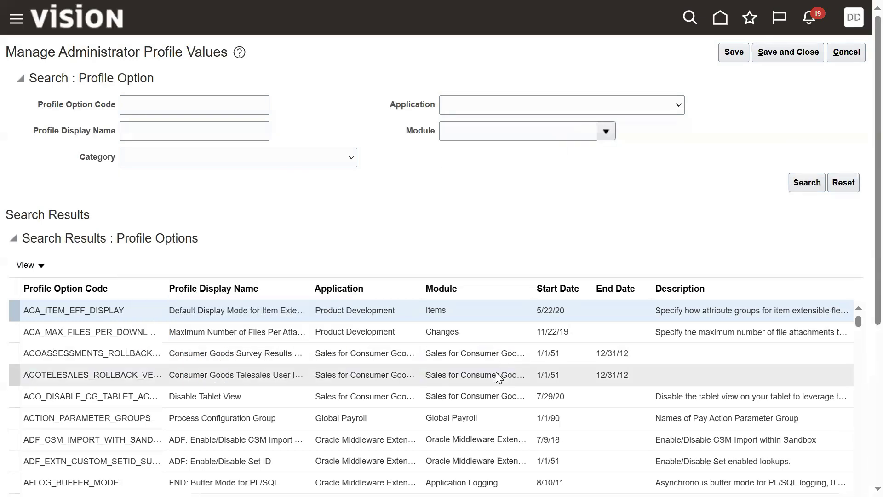
pyautogui.click(605, 137)
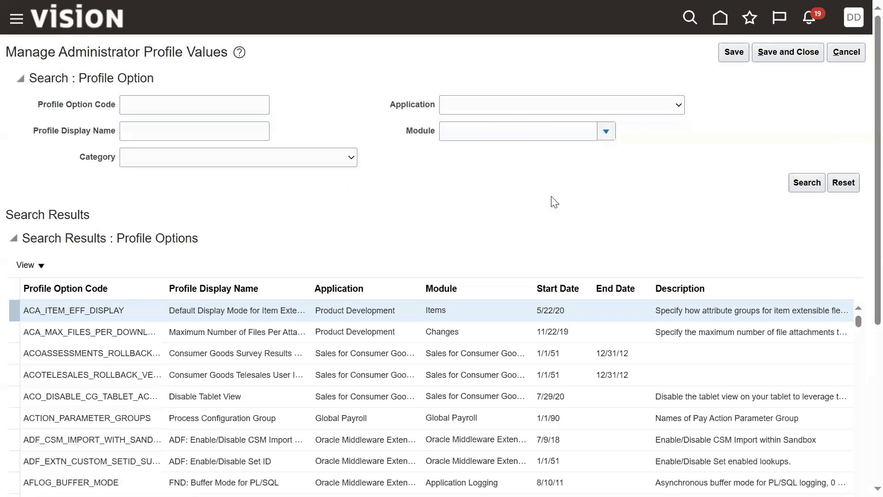
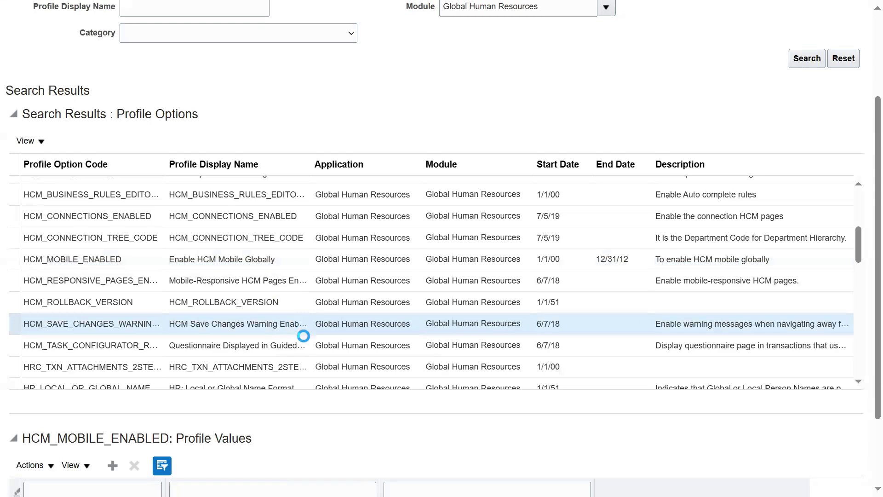
# Add a new profile value row to HCM_SAVE_CHANGES_WARNING_ENABLED and delete it again
pyautogui.scroll(-2, 400, 414)
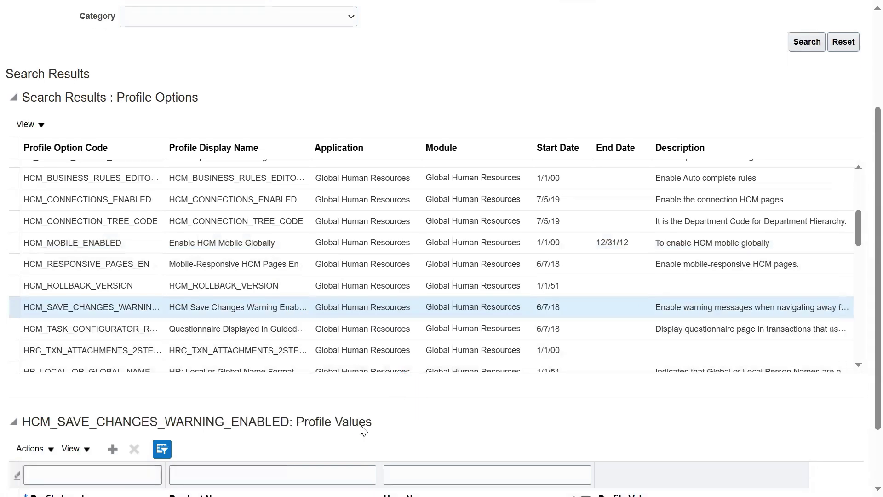
pyautogui.click(114, 370)
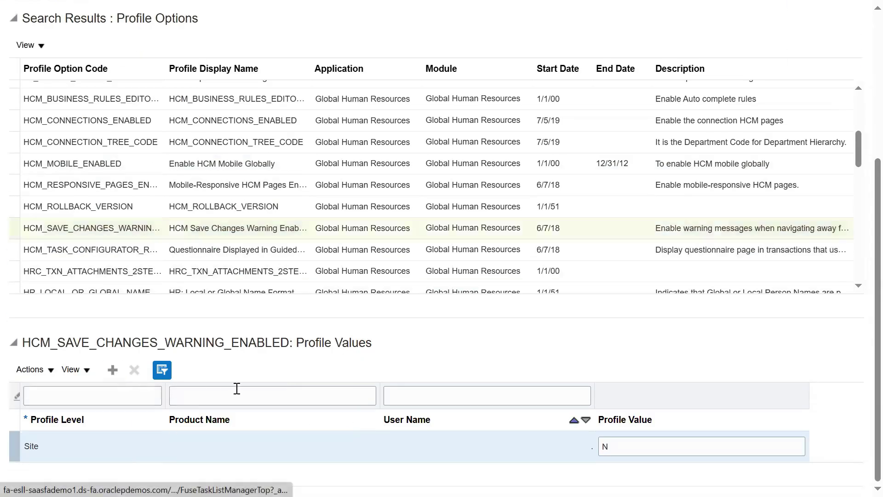
pyautogui.click(143, 450)
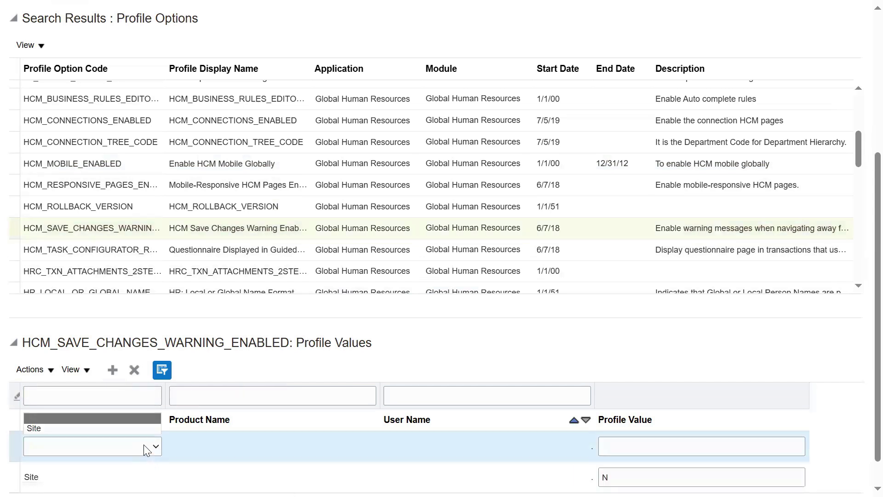
pyautogui.click(138, 371)
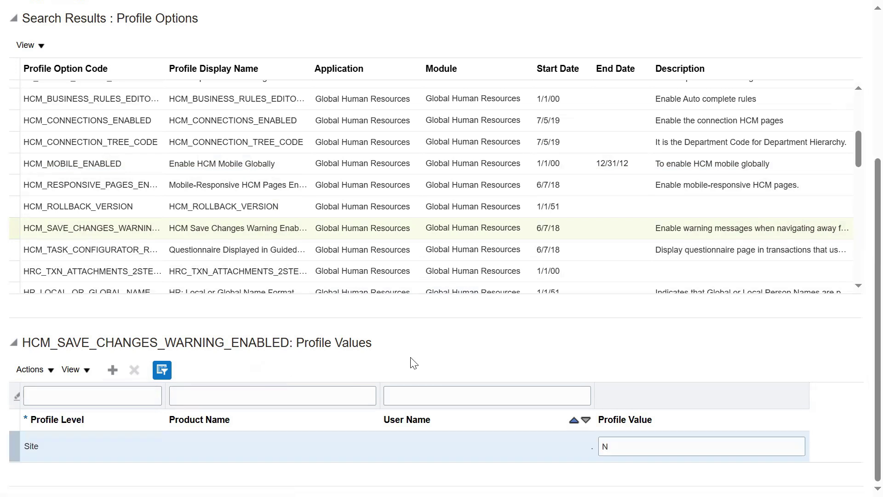
# Review the profile values of HCM_TASK_CONFIGURATOR_RESPONSIVE_ENABLED and ORA_PER_WORKER_SEARCHES_PERSON_NUMBER_SEARCH_ENABLED, and save and close the profile values page
pyautogui.click(302, 251)
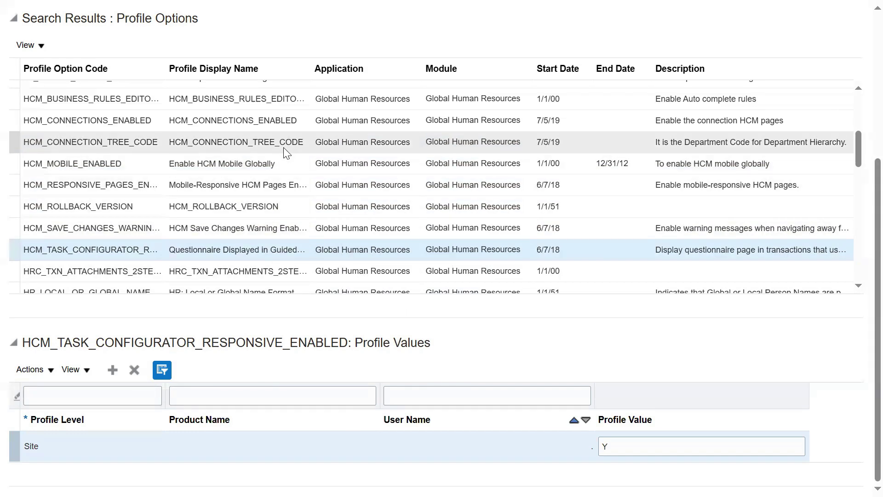
pyautogui.scroll(-5, 308, 226)
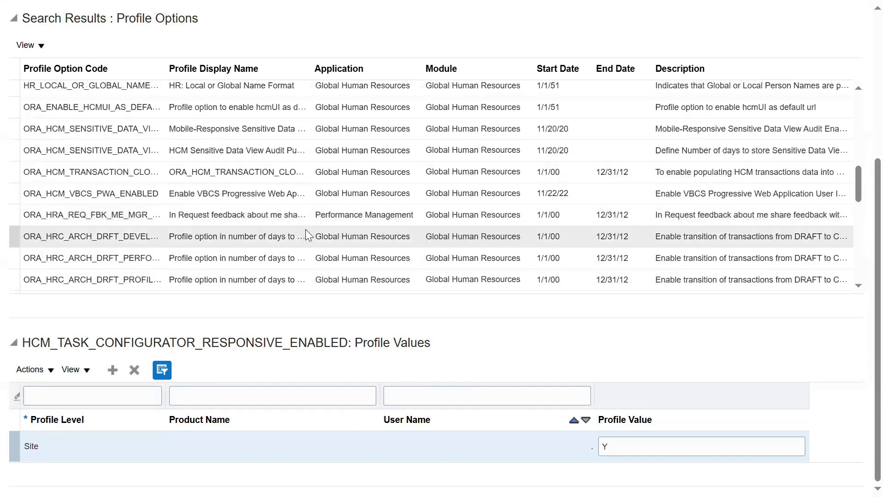
pyautogui.scroll(-3, 299, 251)
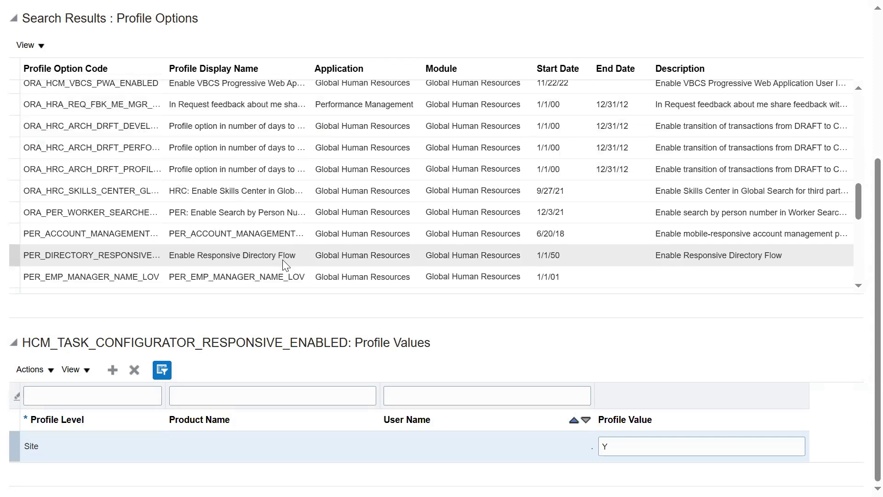
pyautogui.click(245, 217)
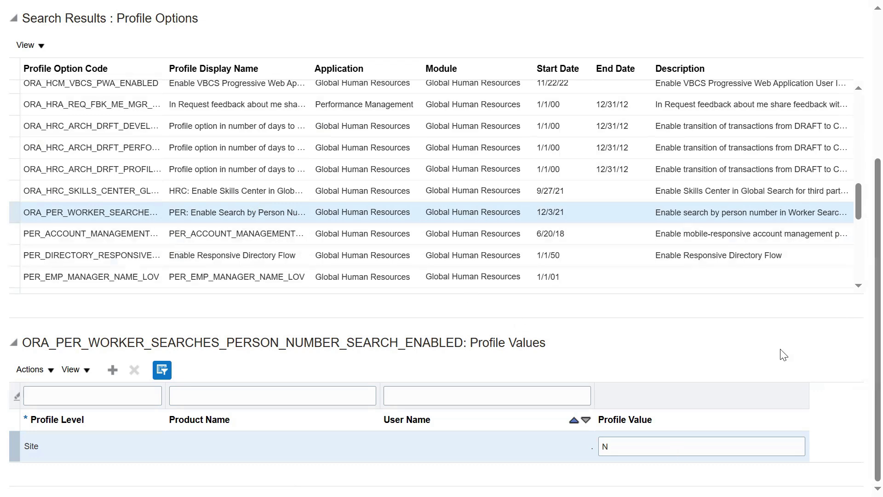
pyautogui.scroll(15, 784, 355)
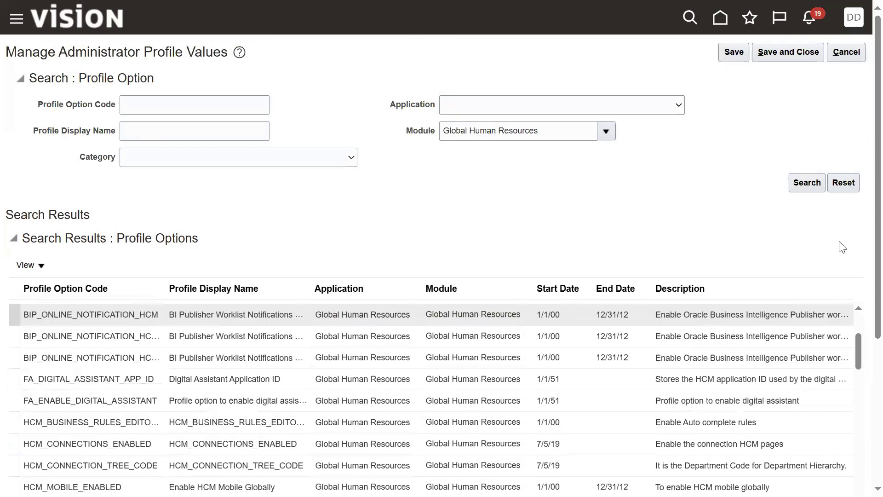
pyautogui.click(790, 53)
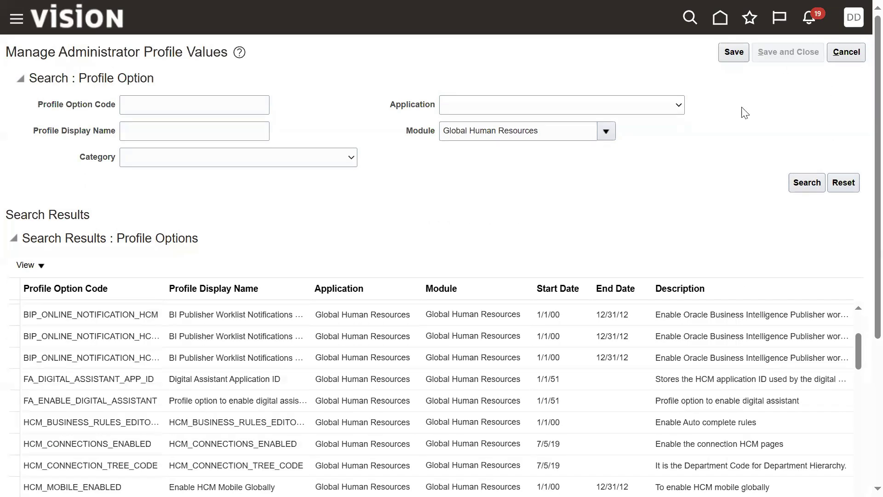